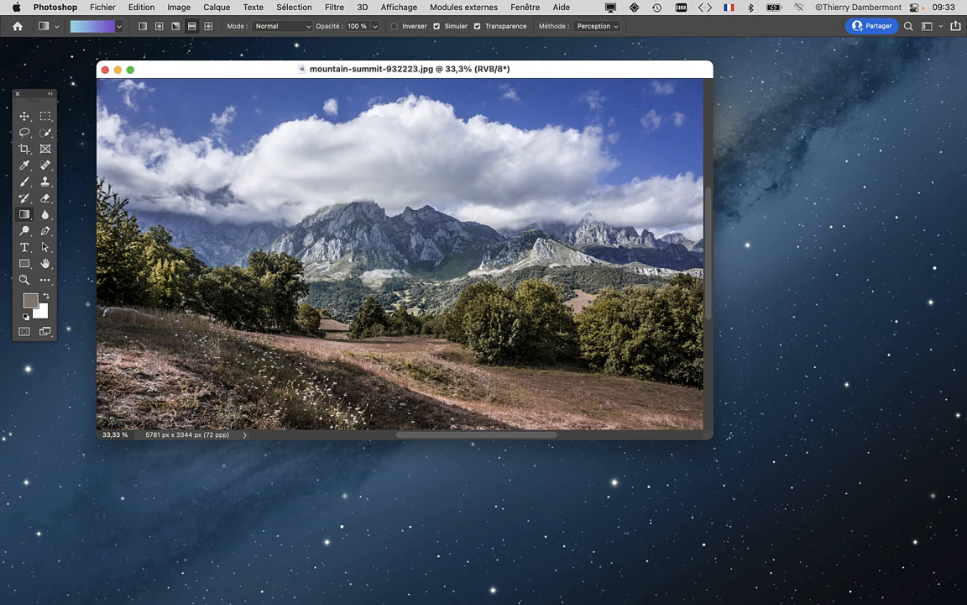
Switch to full-screen mode with the menu bar and pan the photo around the workspace.
{"action": "key", "text": "f"}
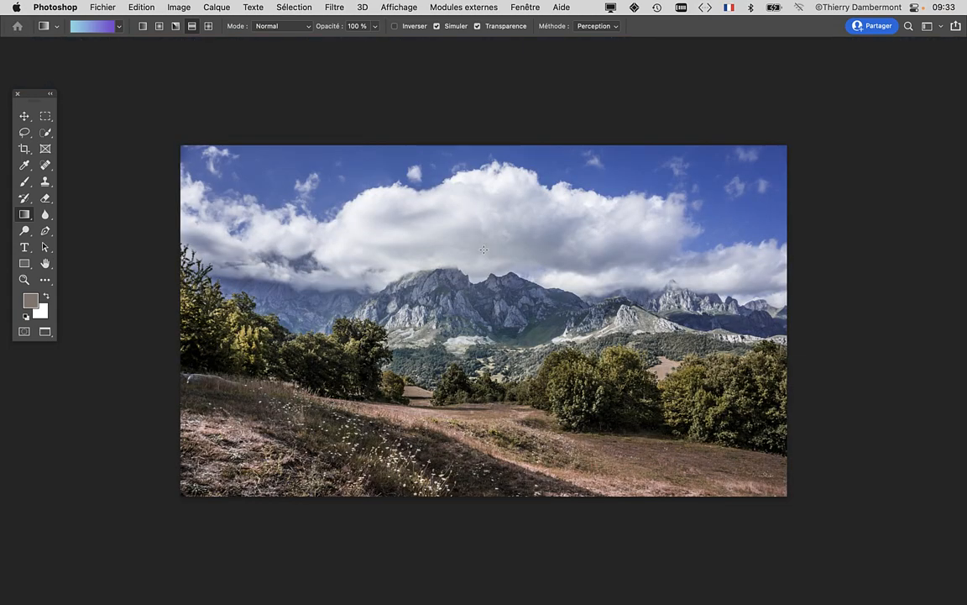
{"action": "left_click_drag", "start_coordinate": [514, 268], "coordinate": [473, 275]}
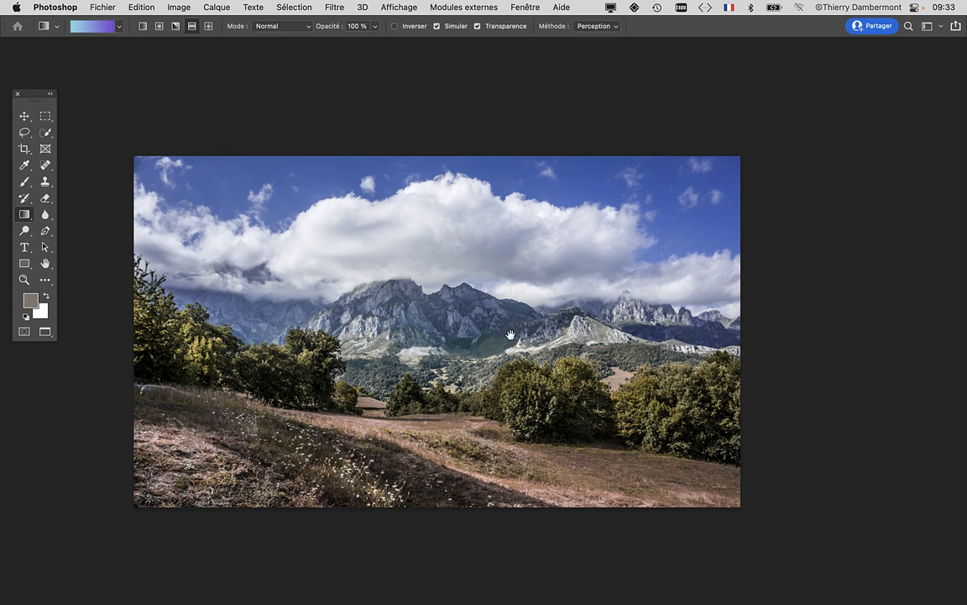
{"action": "left_click_drag", "start_coordinate": [511, 335], "coordinate": [619, 277]}
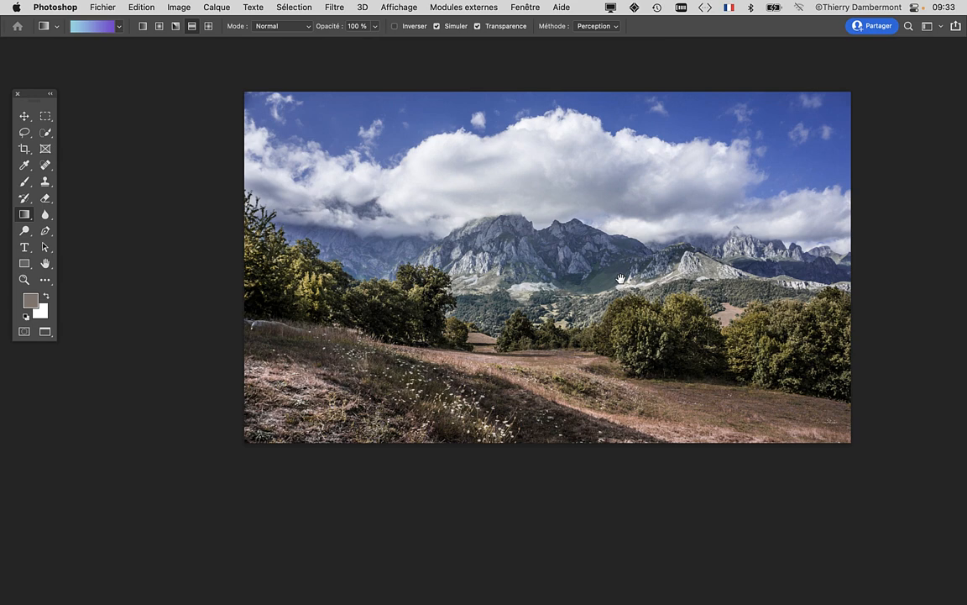
{"action": "left_click_drag", "start_coordinate": [522, 262], "coordinate": [513, 325]}
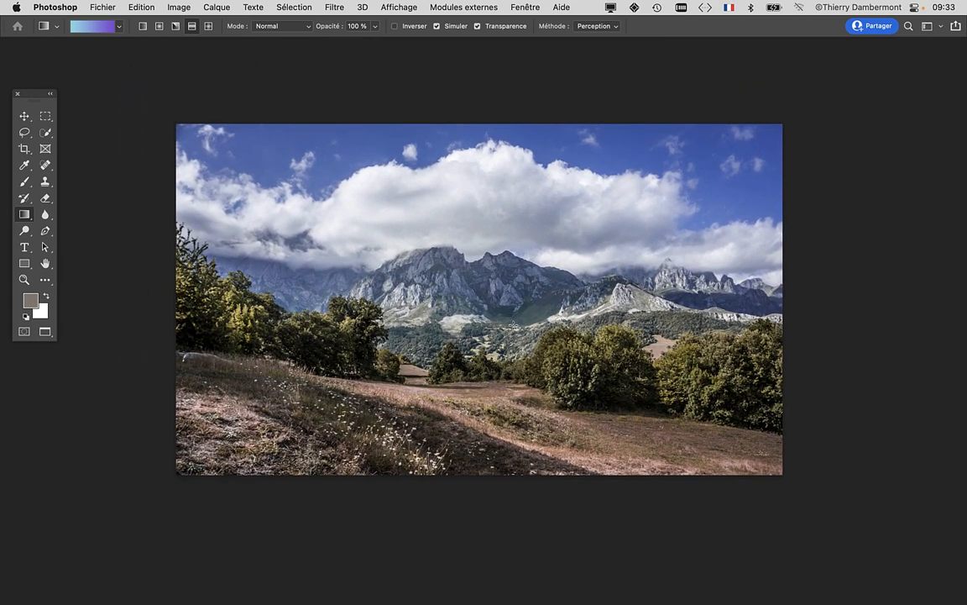
Cycle through the full-screen and standard screen modes, returning to full screen with the menu bar.
{"action": "key", "text": "f"}
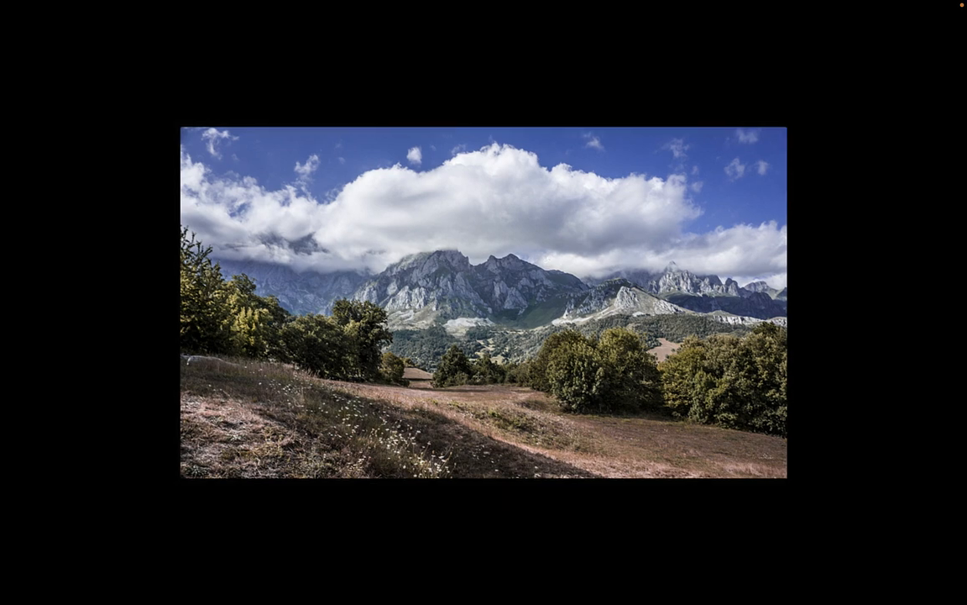
{"action": "key", "text": "f"}
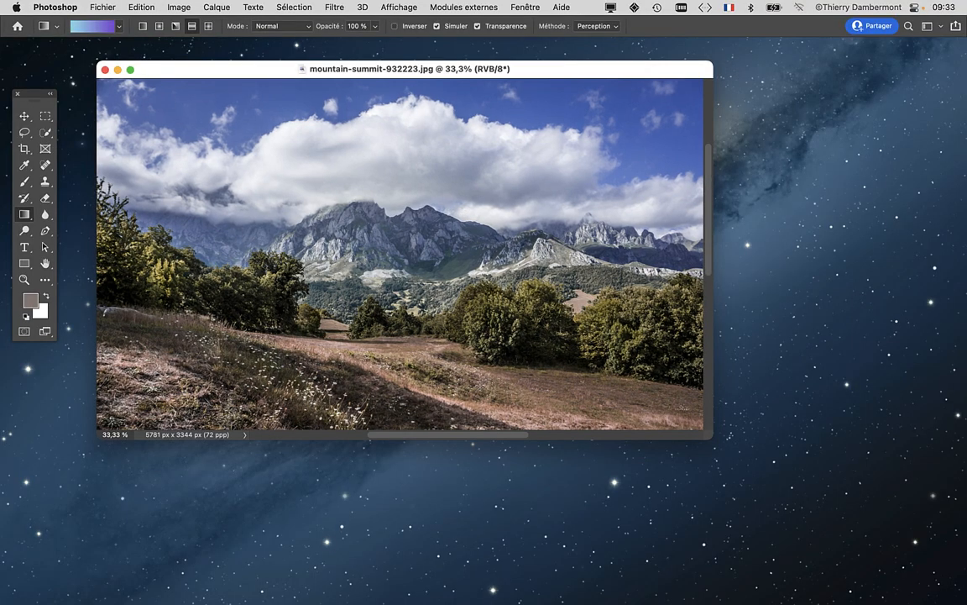
{"action": "key", "text": "f"}
{"action": "key", "text": "f"}
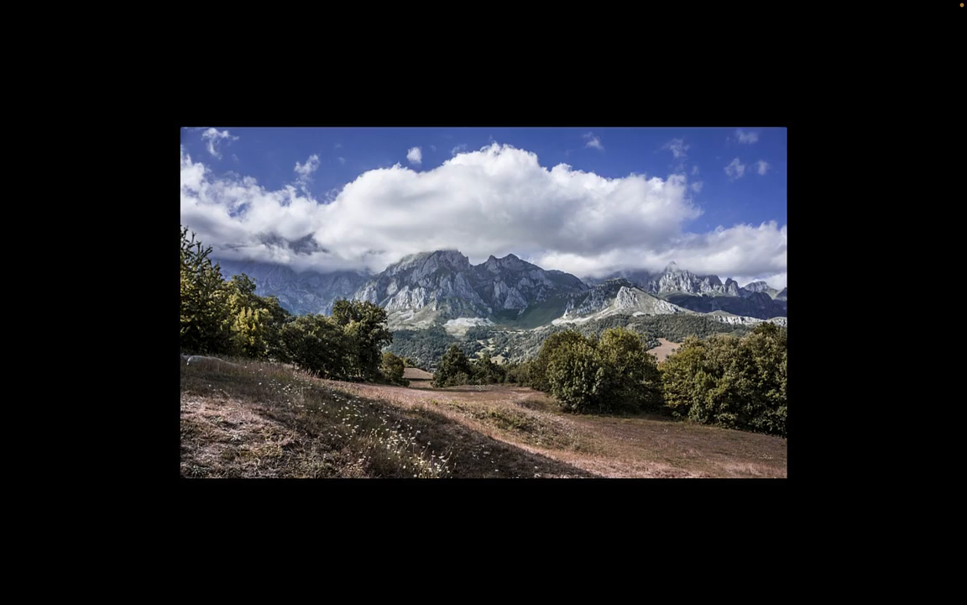
{"action": "key", "text": "f"}
{"action": "key", "text": "f"}
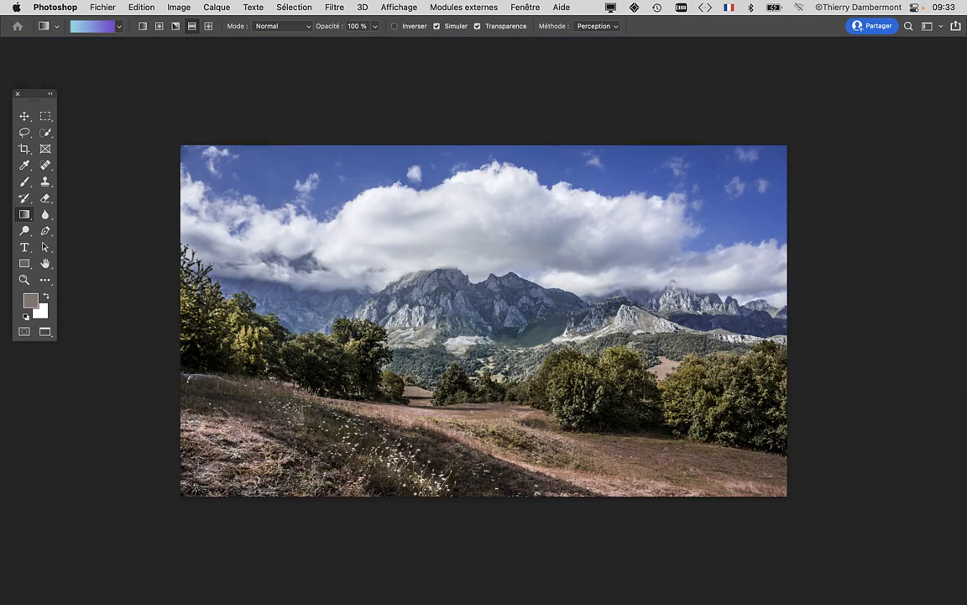
{"action": "left_click_drag", "start_coordinate": [431, 349], "coordinate": [501, 386]}
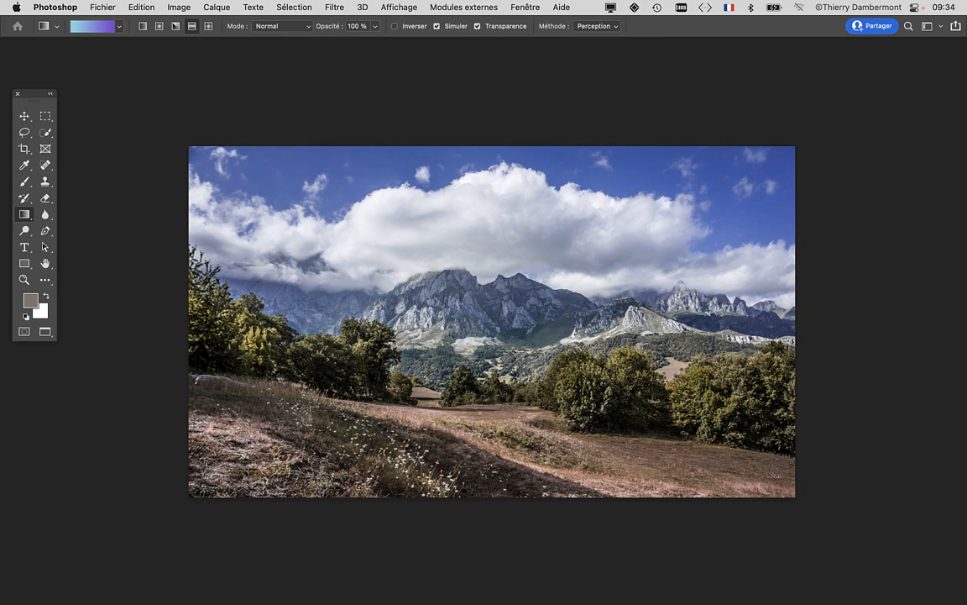
Move the toolbox closer to the photo and activate the Crop tool.
{"action": "left_click_drag", "start_coordinate": [39, 95], "coordinate": [98, 96]}
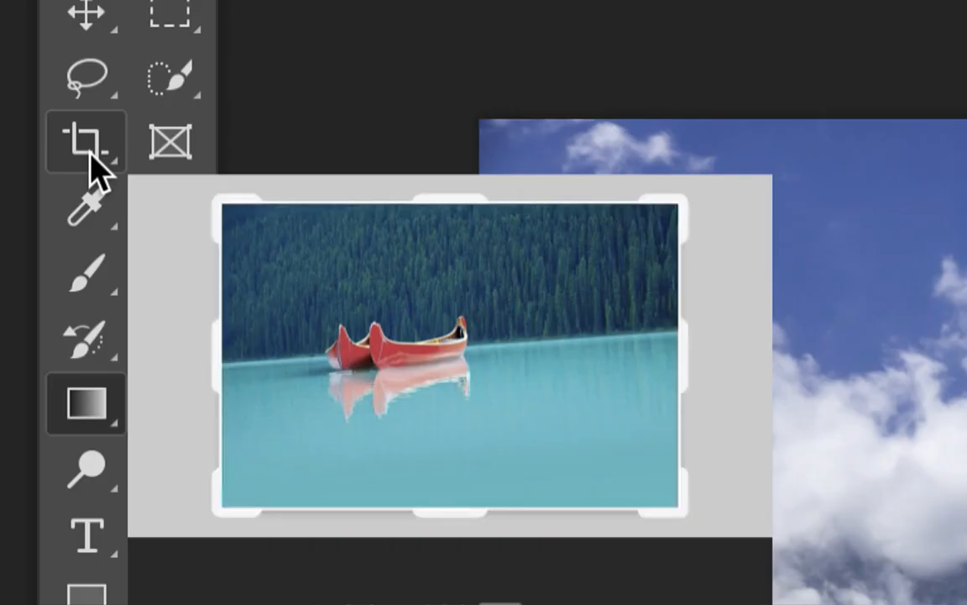
{"action": "left_click", "coordinate": [90, 155]}
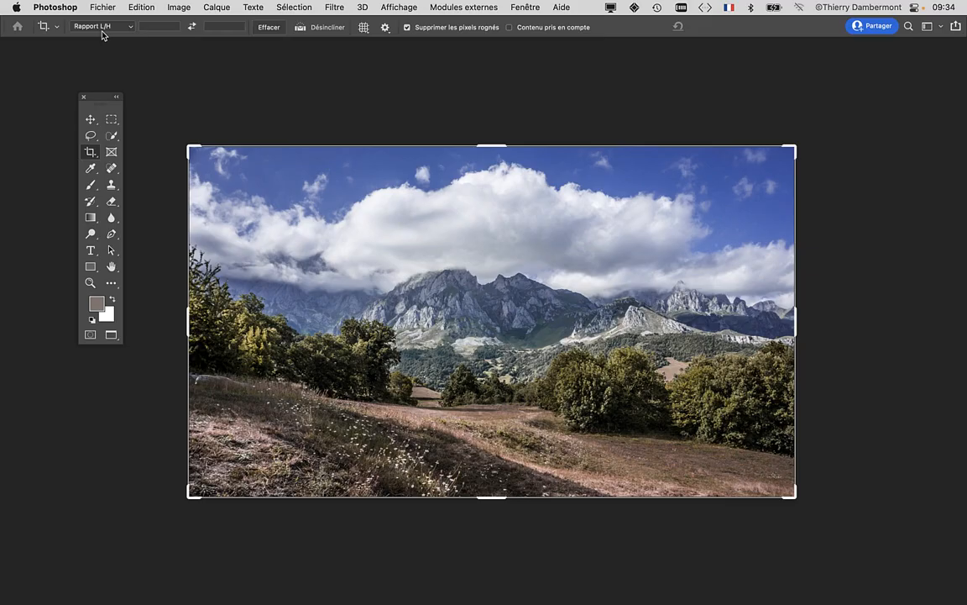
Look through the list of available panels, and change the toolbox to a single column and back to two.
{"action": "left_click", "coordinate": [521, 8]}
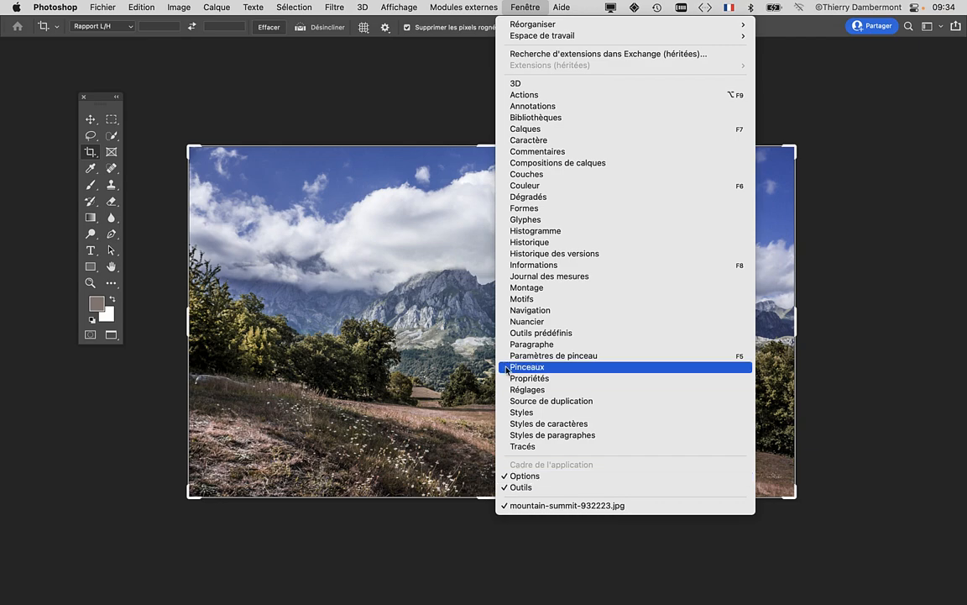
{"action": "left_click", "coordinate": [85, 151]}
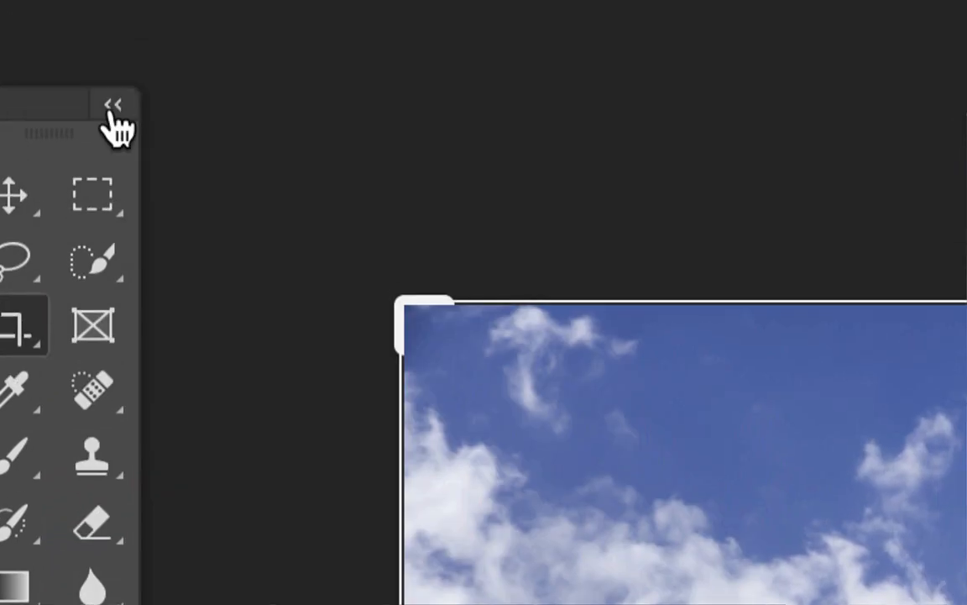
{"action": "left_click", "coordinate": [117, 126]}
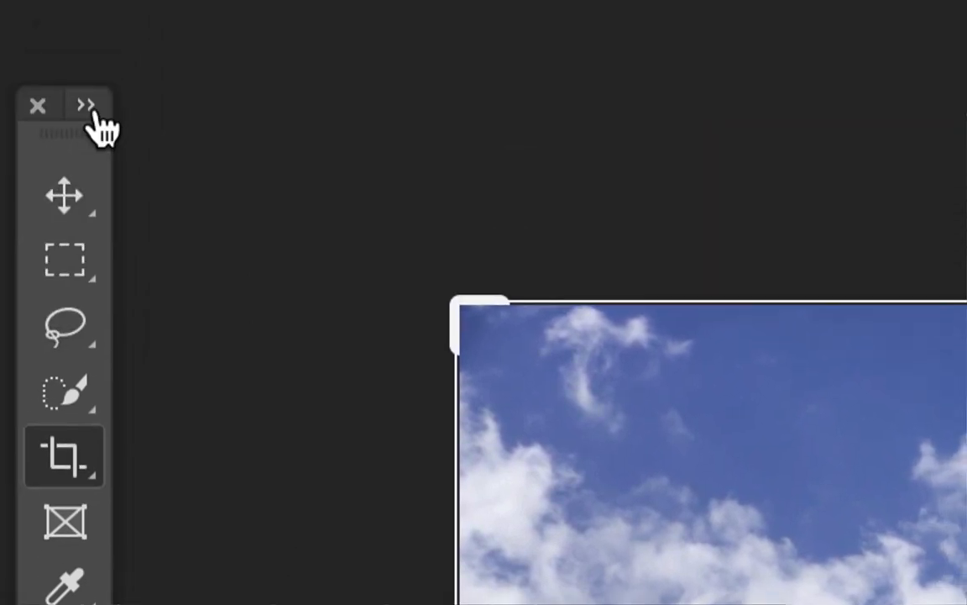
{"action": "left_click", "coordinate": [87, 106]}
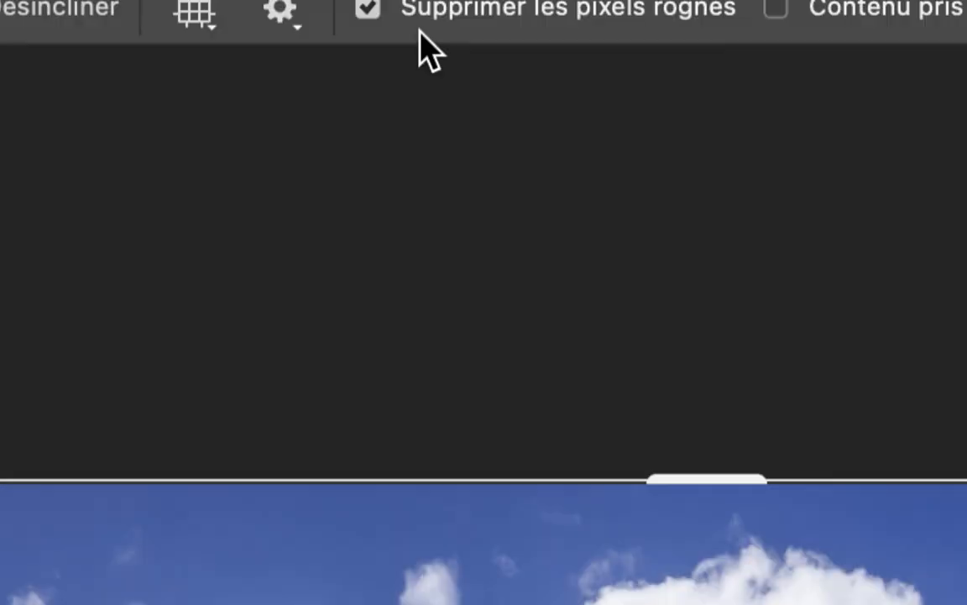
Crop the photo to a portrait frame around the central mountains with deletion of cropped pixels turned off.
{"action": "left_click", "coordinate": [425, 13]}
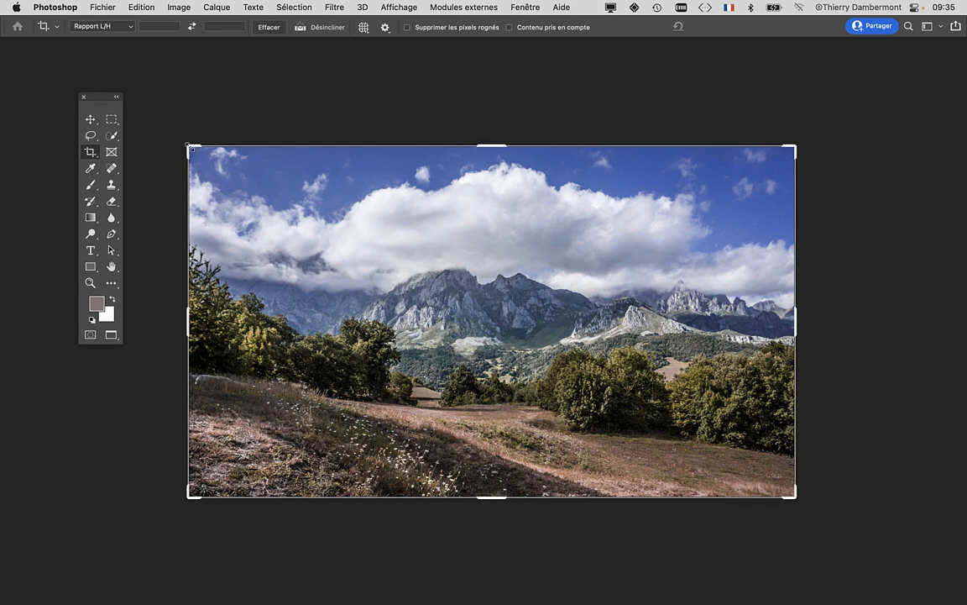
{"action": "left_click_drag", "start_coordinate": [190, 148], "coordinate": [276, 157]}
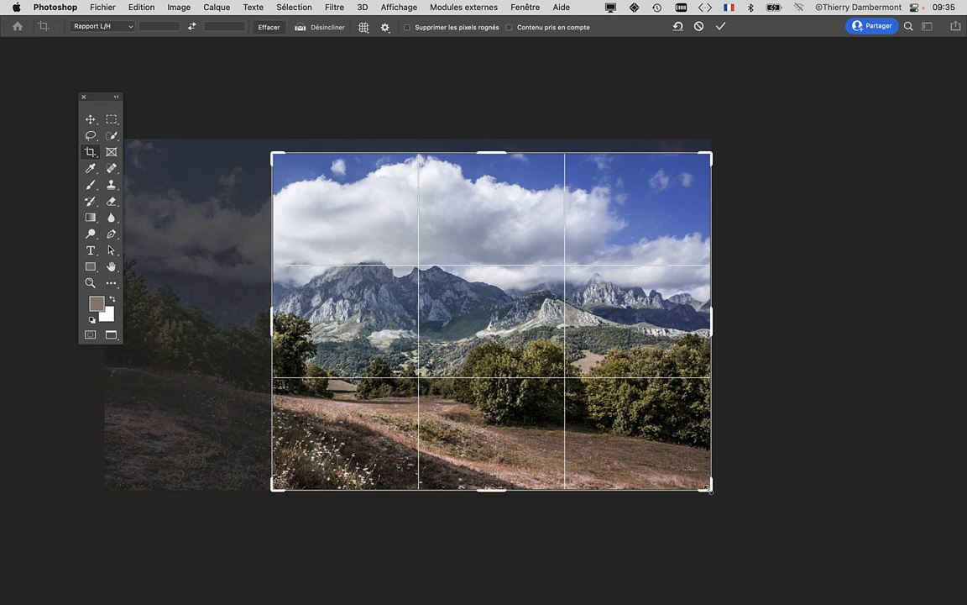
{"action": "left_click_drag", "start_coordinate": [712, 488], "coordinate": [621, 474]}
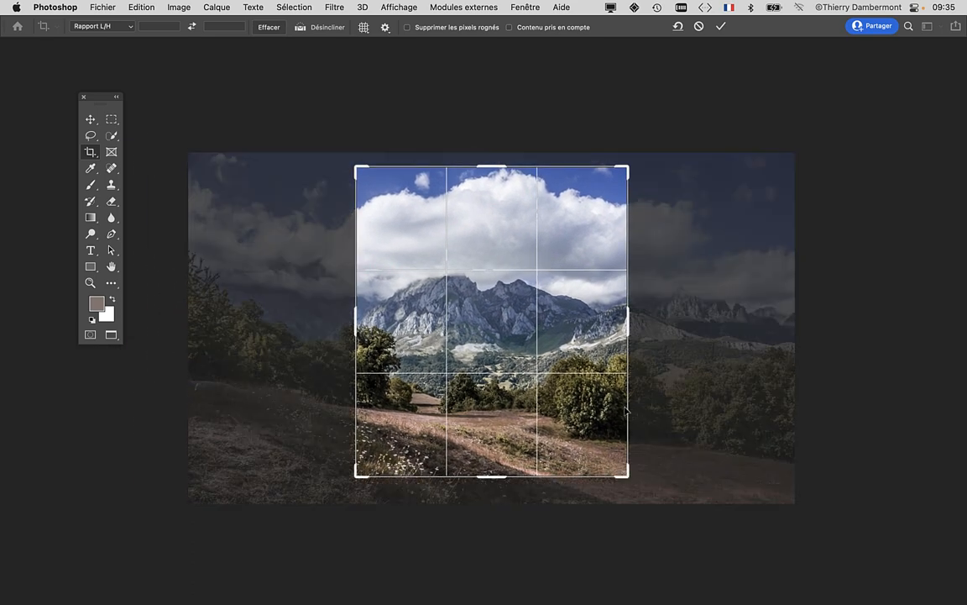
{"action": "left_click_drag", "start_coordinate": [623, 167], "coordinate": [618, 167]}
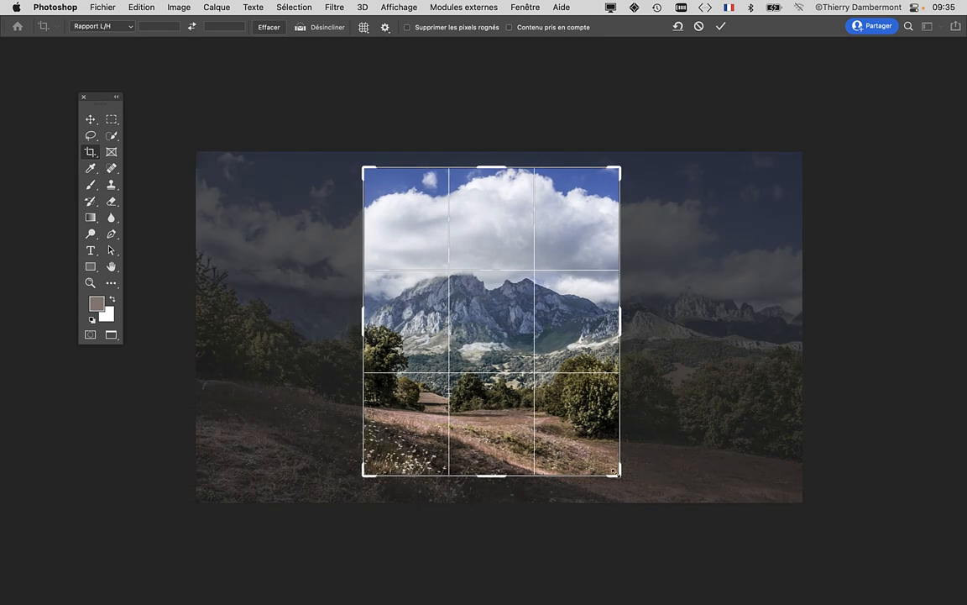
{"action": "left_click_drag", "start_coordinate": [619, 475], "coordinate": [626, 475]}
{"action": "left_click_drag", "start_coordinate": [361, 483], "coordinate": [351, 477]}
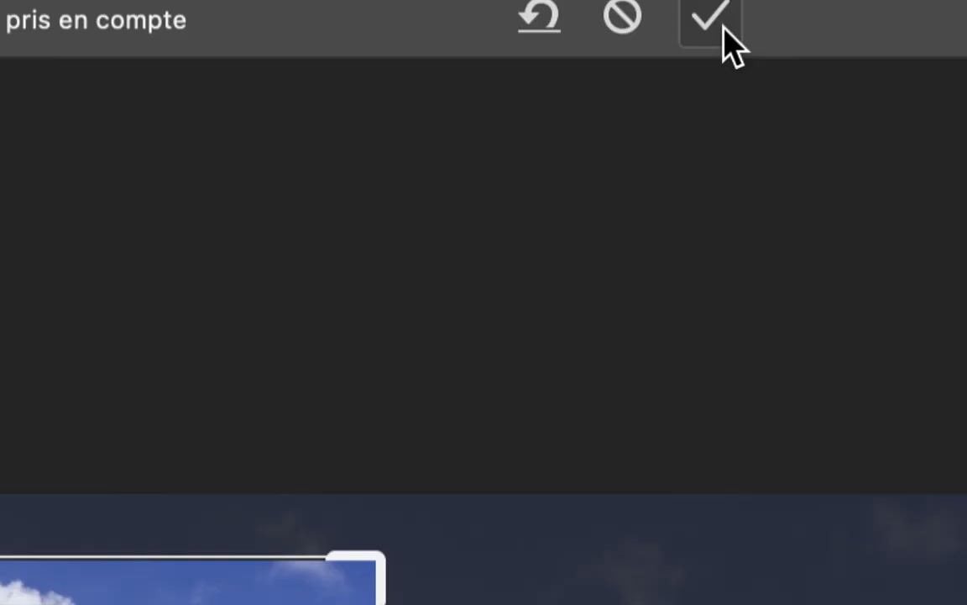
{"action": "left_click", "coordinate": [724, 30]}
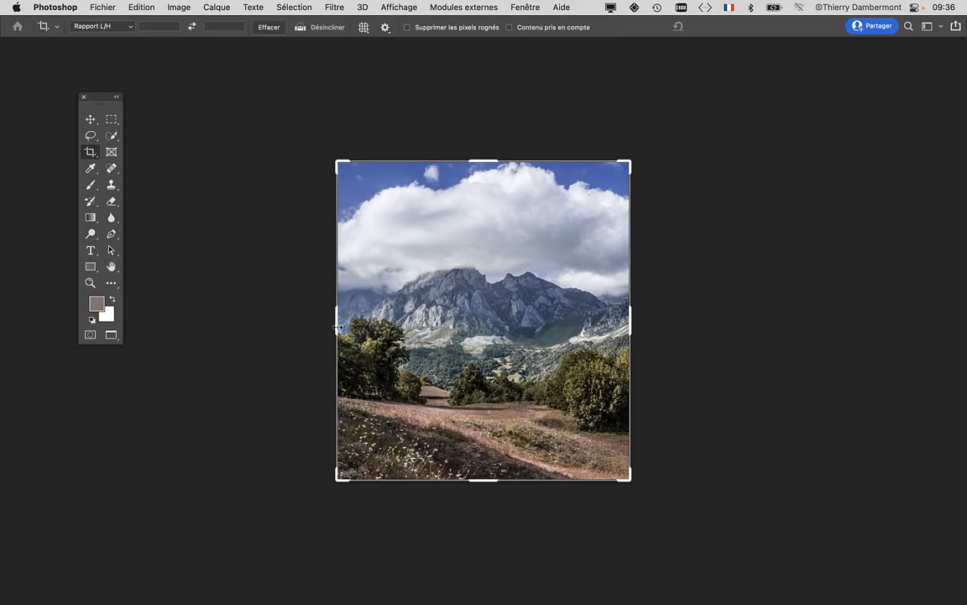
Crop the photo again, pulling in its left and right edges slightly for a narrower frame.
{"action": "left_click_drag", "start_coordinate": [337, 327], "coordinate": [345, 326]}
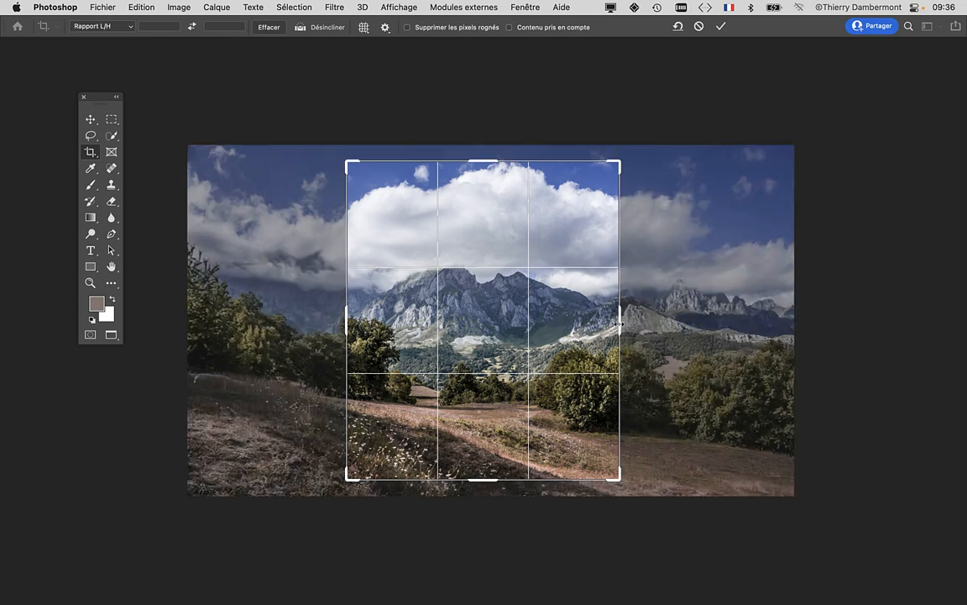
{"action": "left_click_drag", "start_coordinate": [619, 323], "coordinate": [606, 320]}
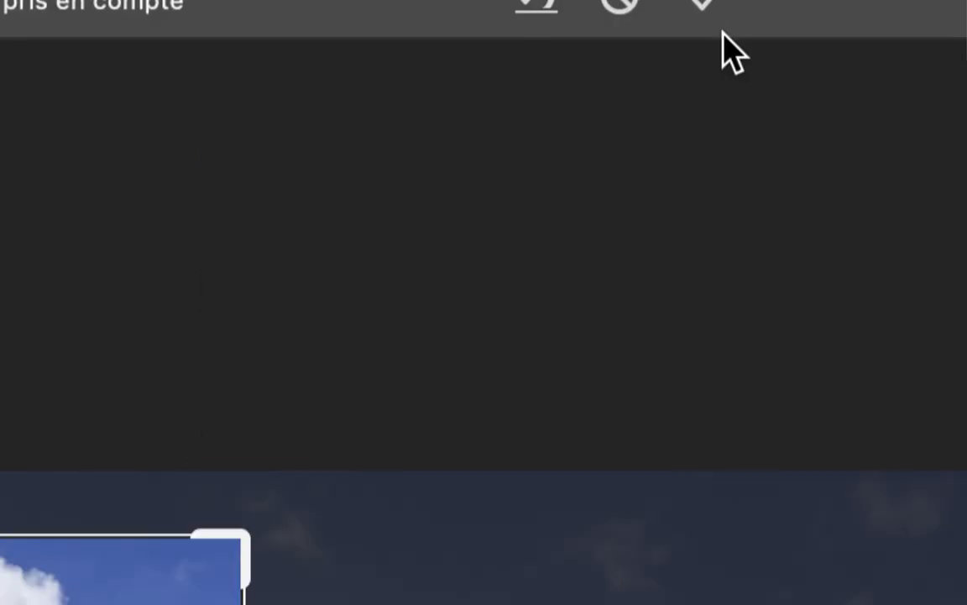
{"action": "left_click", "coordinate": [700, 10]}
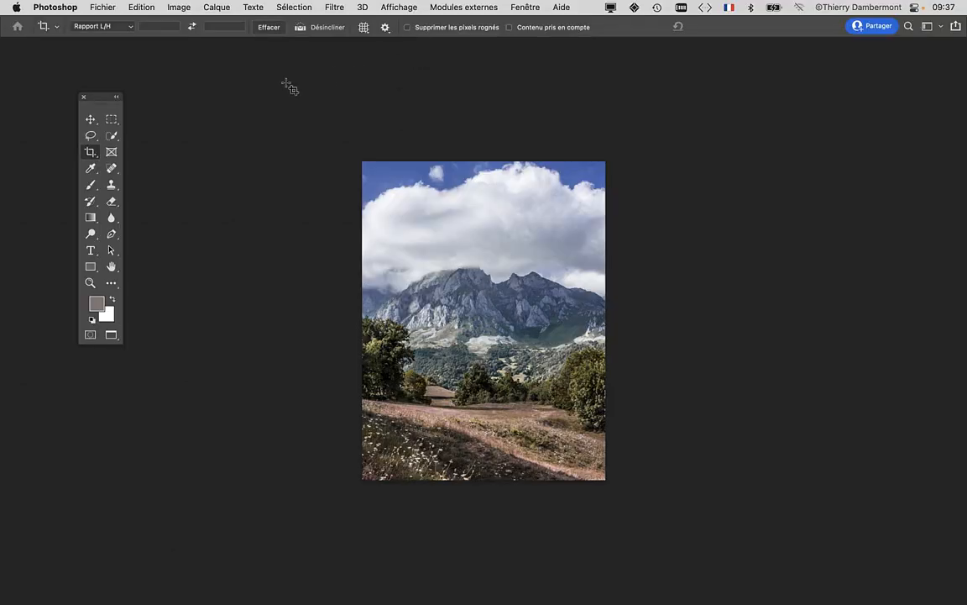
Reposition the photo slightly right and down inside the cropped frame with the Move tool.
{"action": "left_click_drag", "start_coordinate": [88, 94], "coordinate": [185, 93]}
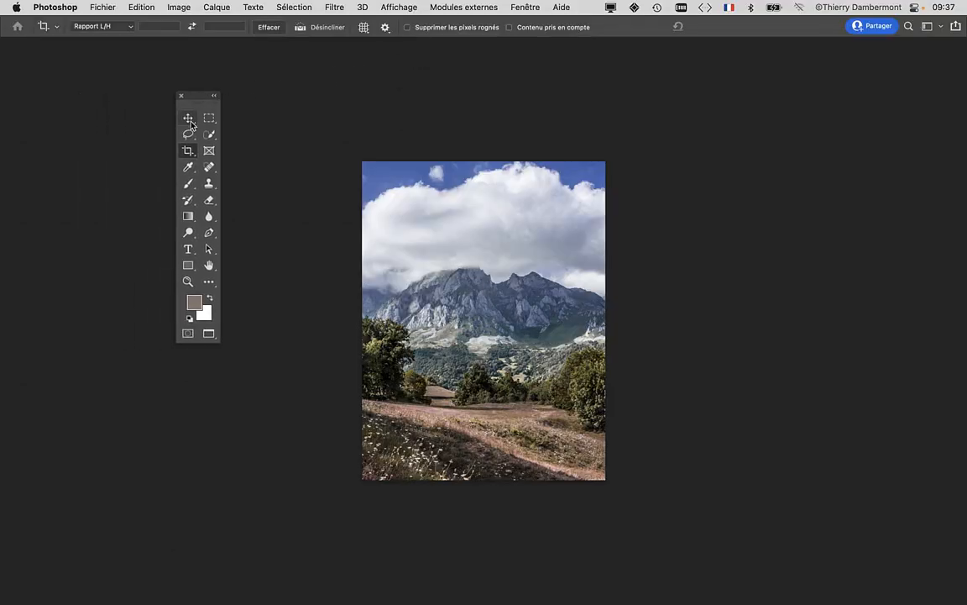
{"action": "mouse_move", "coordinate": [191, 125]}
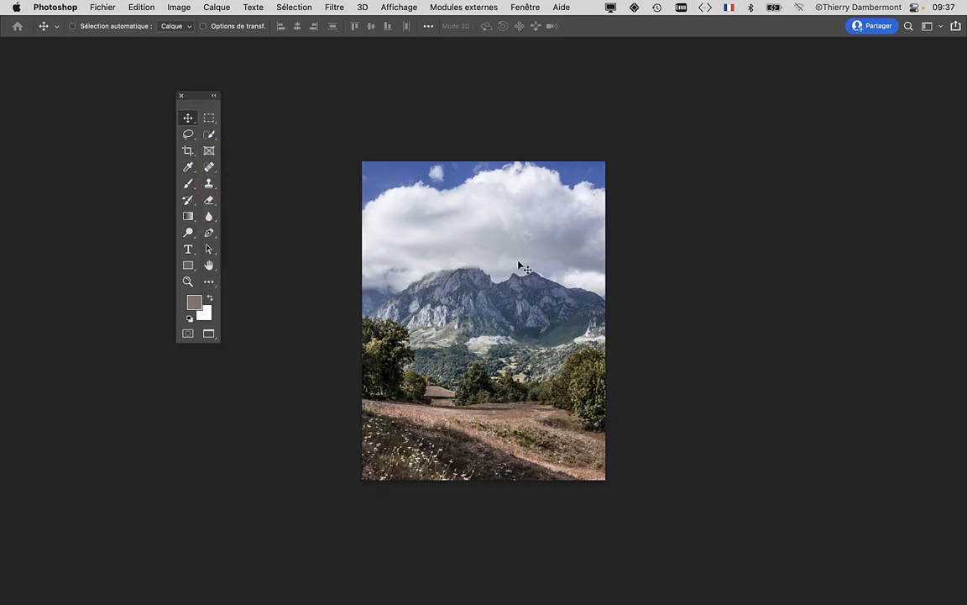
{"action": "left_click_drag", "start_coordinate": [519, 263], "coordinate": [674, 259]}
{"action": "left_click_drag", "start_coordinate": [674, 258], "coordinate": [532, 276]}
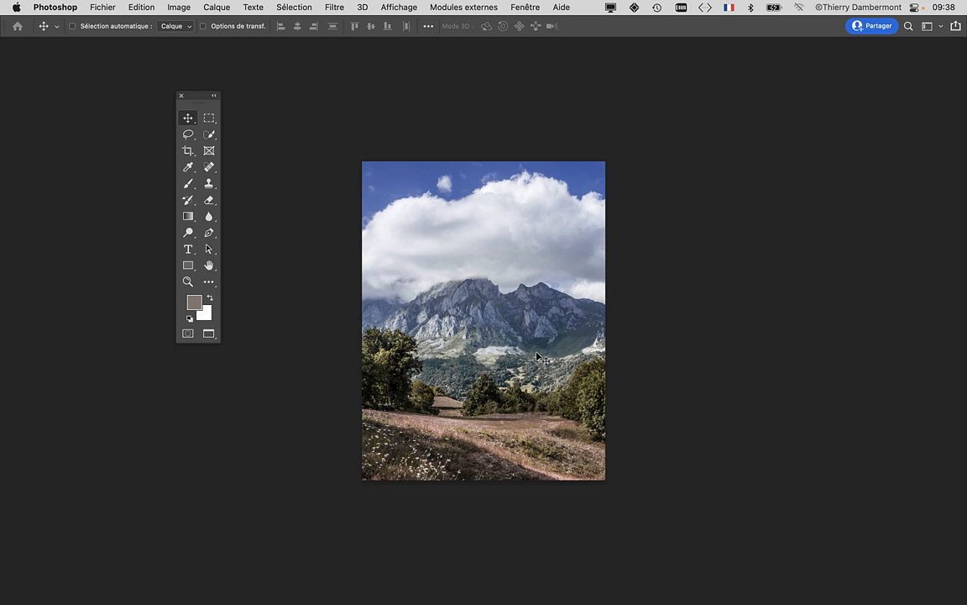
Enlarge the photo to about 131% with Free Transform and shift it right until the left-hand trees fill the frame.
{"action": "left_click_drag", "start_coordinate": [180, 94], "coordinate": [67, 101]}
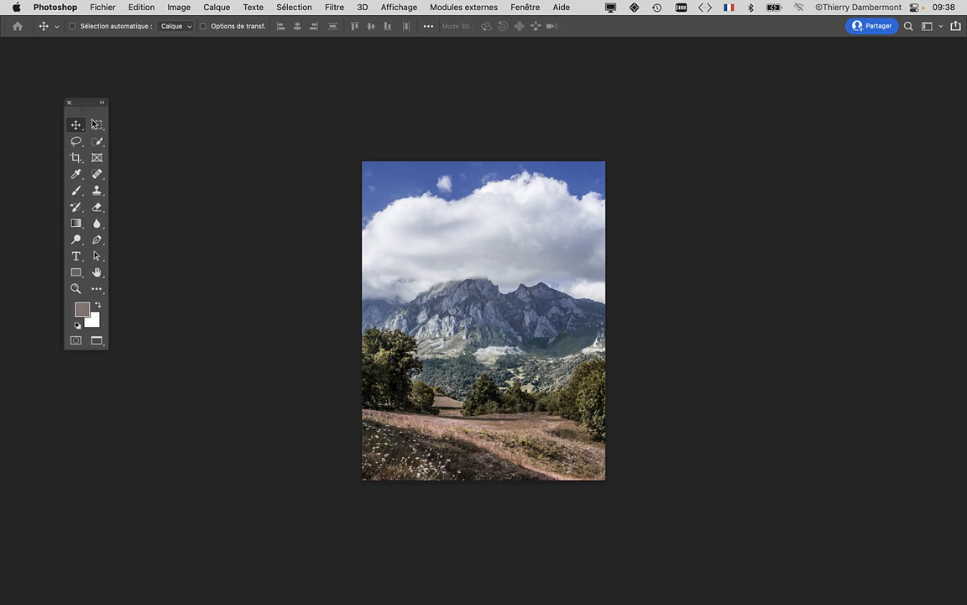
{"action": "scroll", "coordinate": [447, 336], "scroll_direction": "down", "scroll_amount": 2}
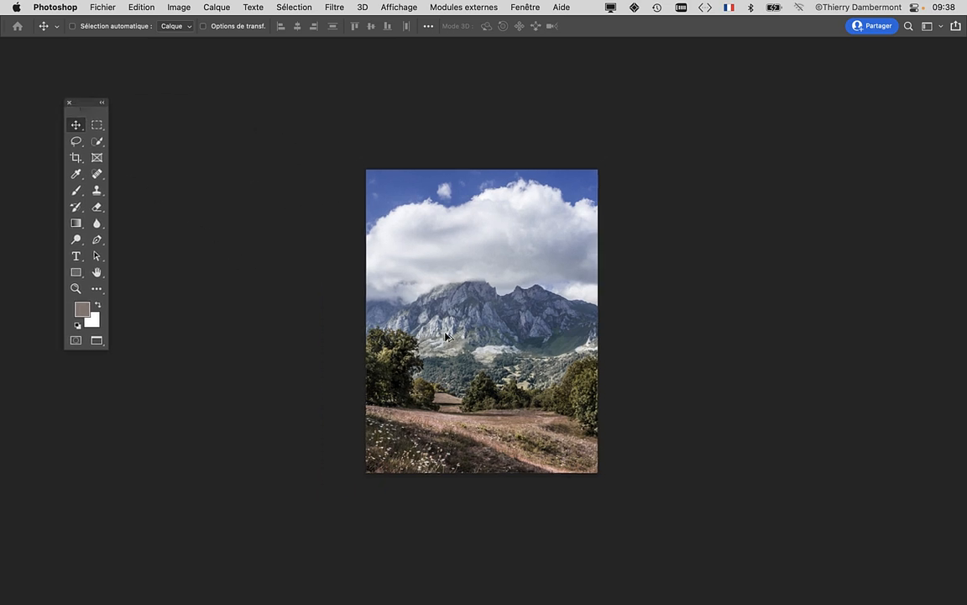
{"action": "scroll", "coordinate": [445, 337], "scroll_direction": "down", "scroll_amount": 5}
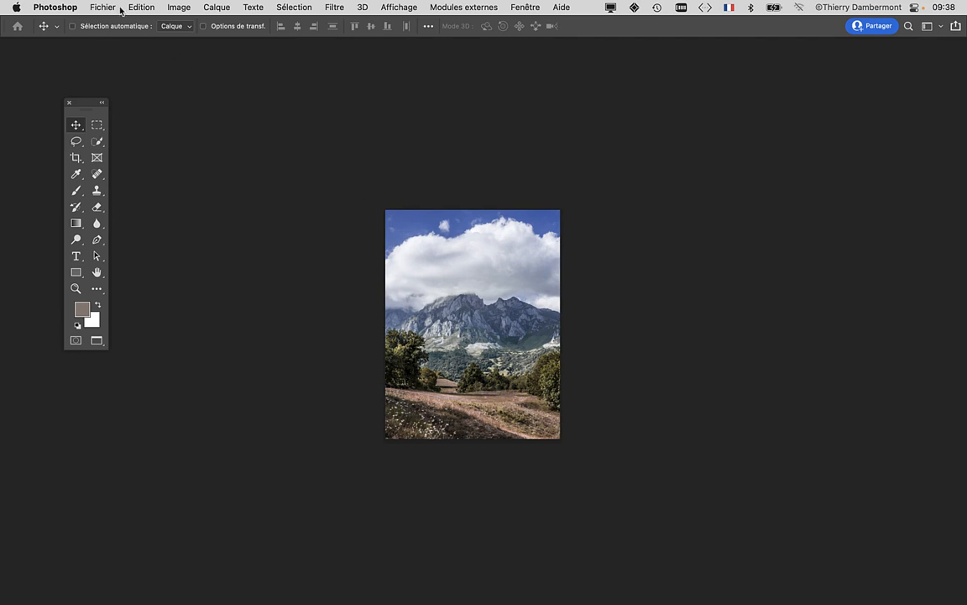
{"action": "left_click", "coordinate": [141, 6]}
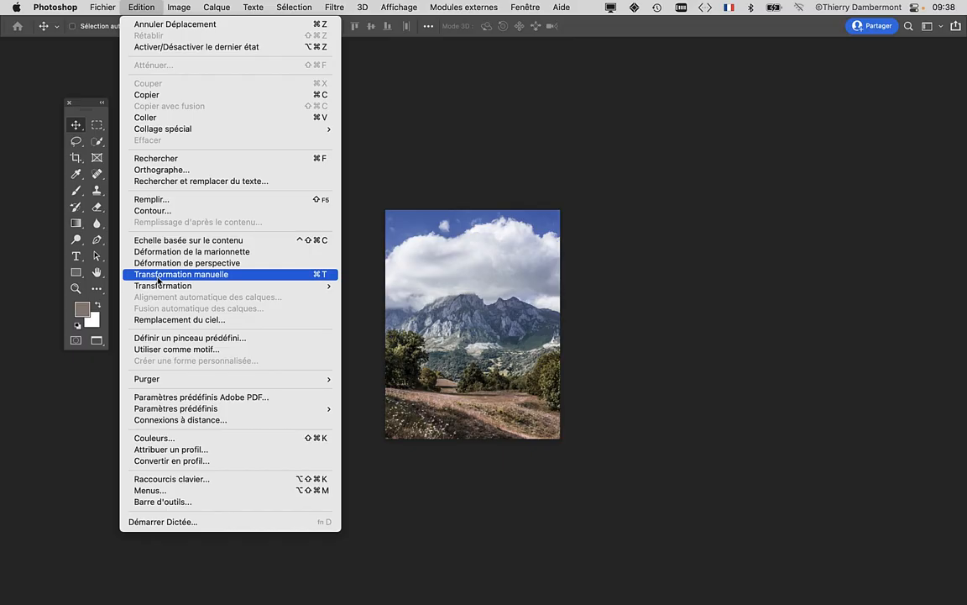
{"action": "left_click", "coordinate": [157, 279]}
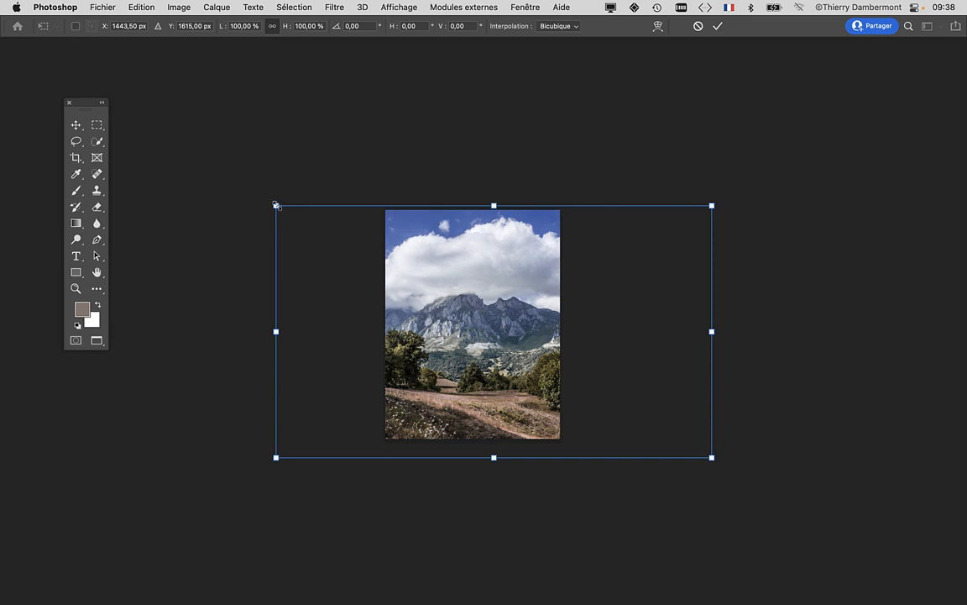
{"action": "left_click_drag", "start_coordinate": [276, 205], "coordinate": [204, 164]}
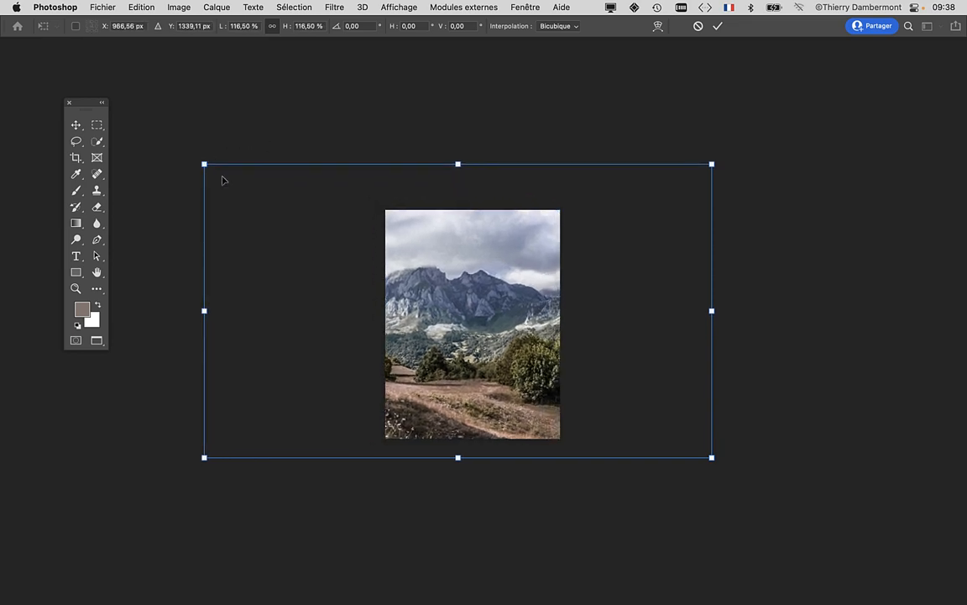
{"action": "left_click_drag", "start_coordinate": [712, 457], "coordinate": [773, 493]}
{"action": "left_click_drag", "start_coordinate": [498, 406], "coordinate": [642, 407]}
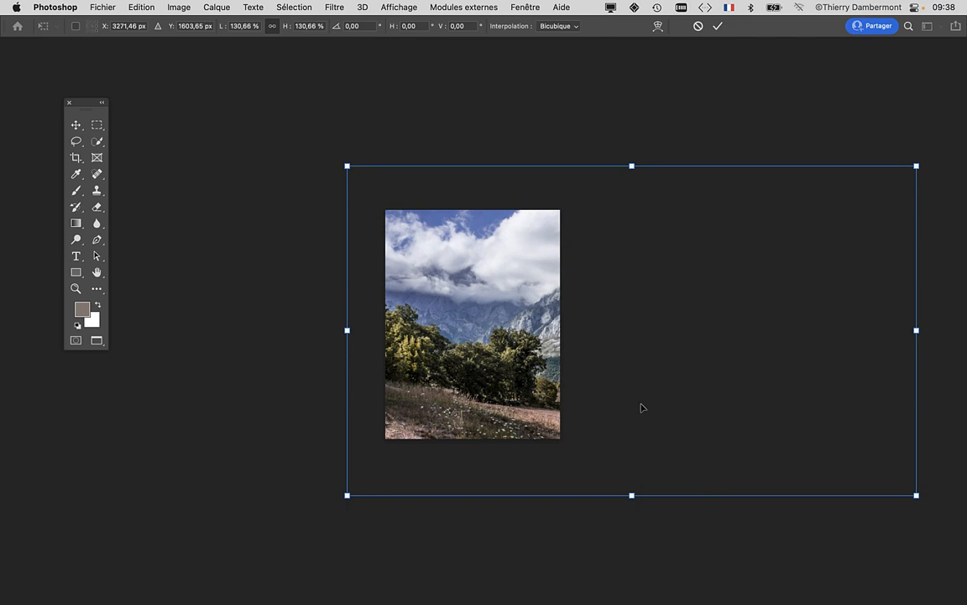
{"action": "left_click", "coordinate": [717, 26]}
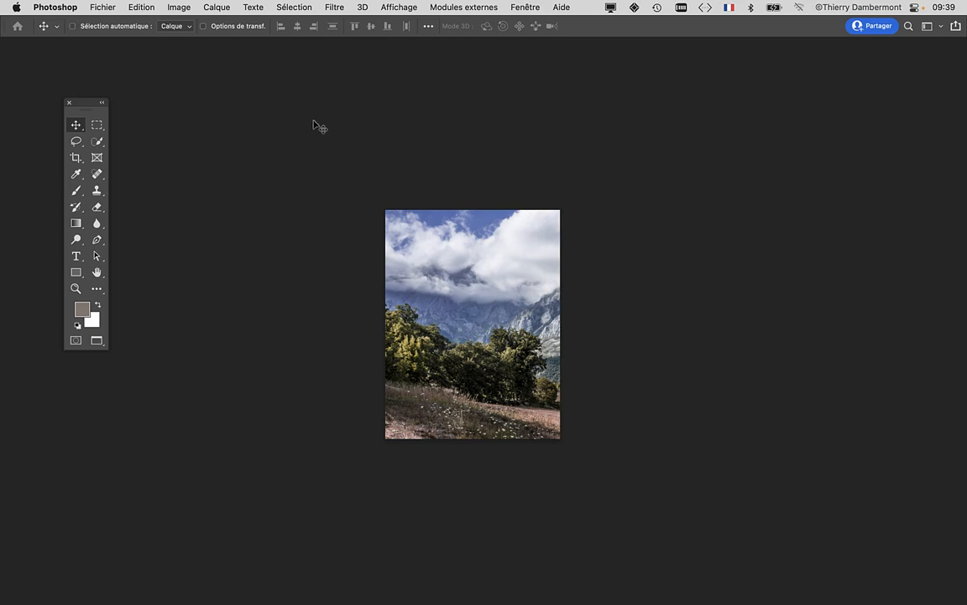
Save the document as "poster avec logo - 01.psd" in the "session 2 matin" folder in Photoshop format with maximised compatibility.
{"action": "left_click", "coordinate": [102, 7]}
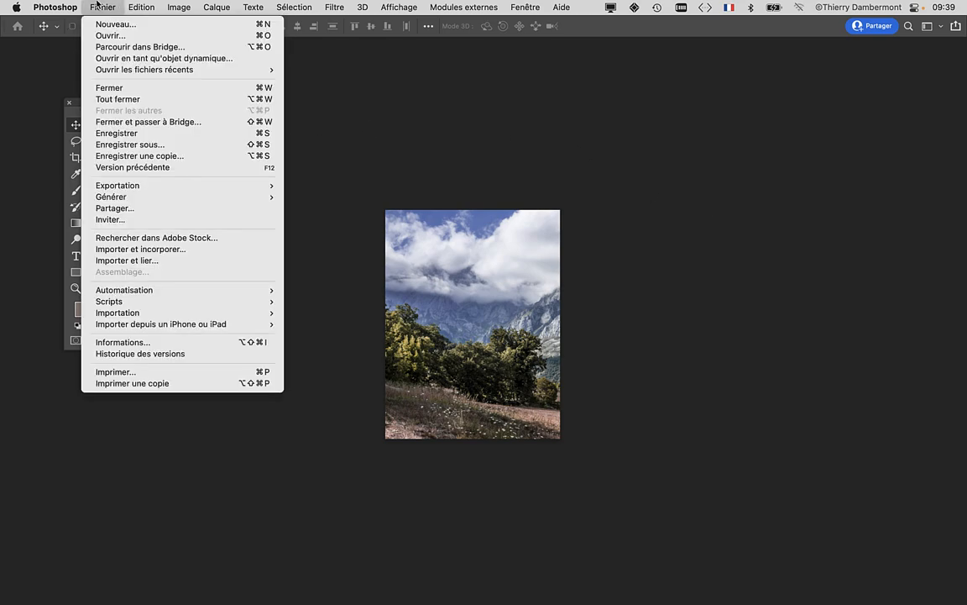
{"action": "left_click", "coordinate": [141, 148]}
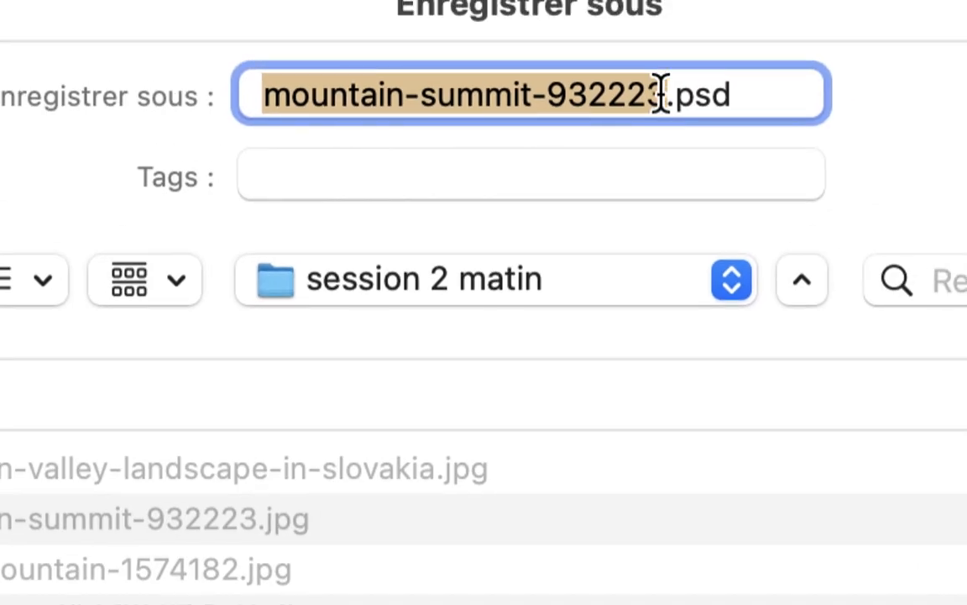
{"action": "left_click_drag", "start_coordinate": [789, 29], "coordinate": [682, 1]}
{"action": "type", "text": "poster avec "}
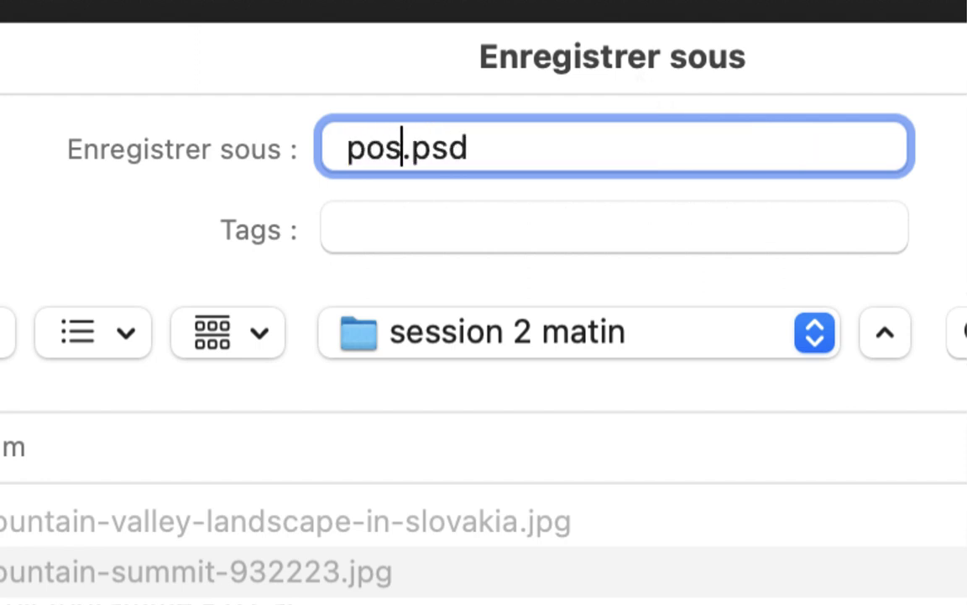
{"action": "type", "text": "logo"}
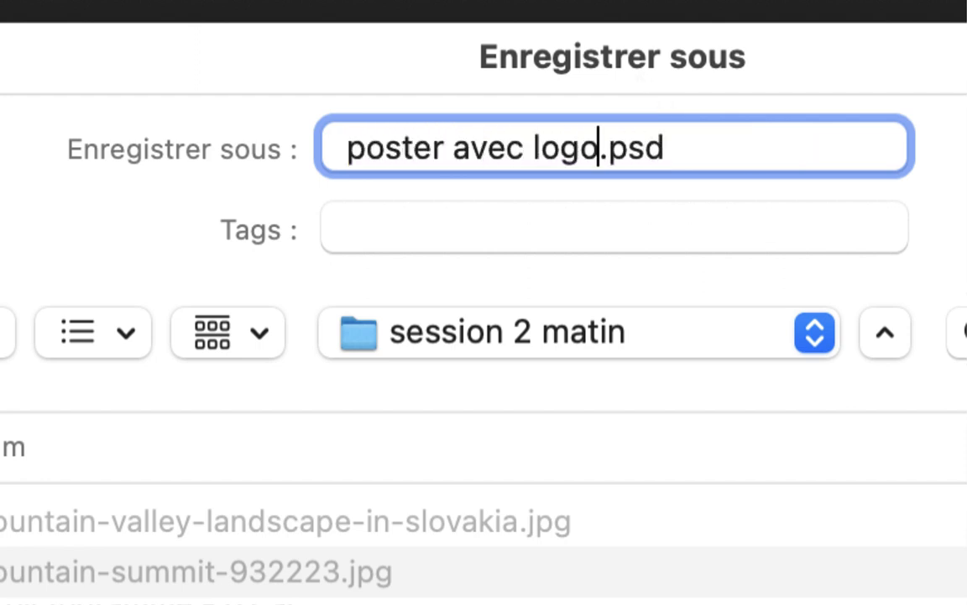
{"action": "type", "text": " - 01"}
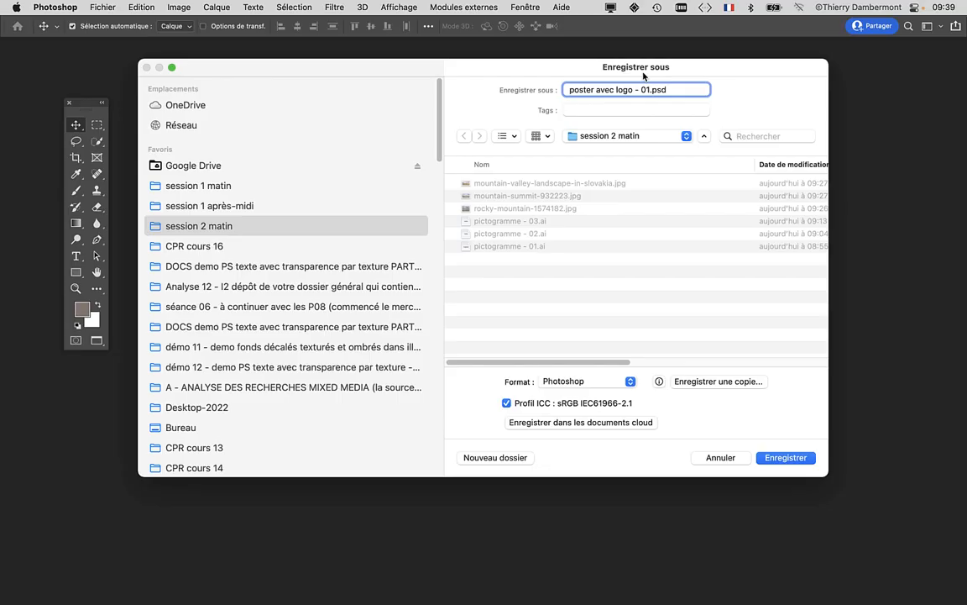
{"action": "left_click", "coordinate": [803, 461]}
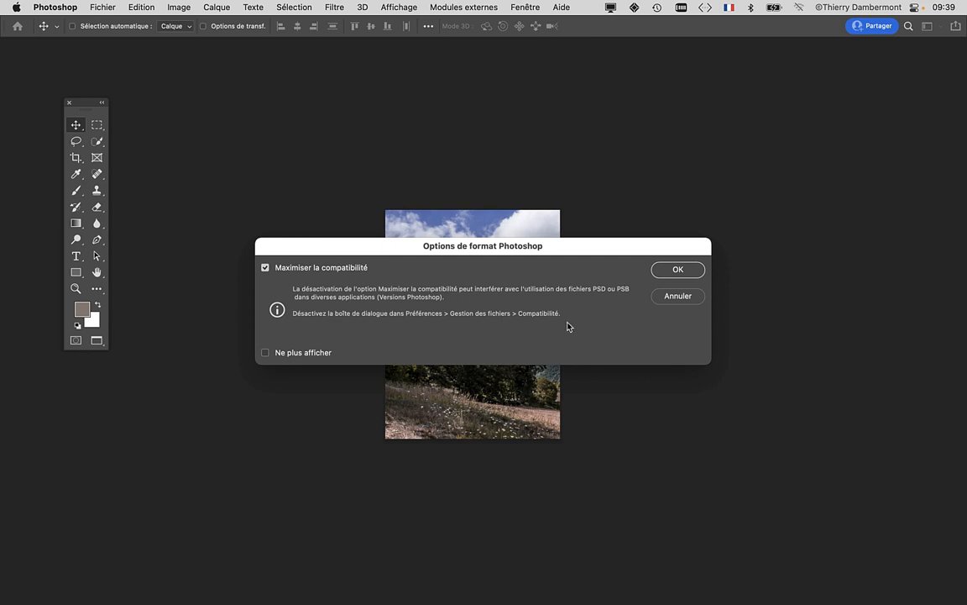
{"action": "left_click", "coordinate": [680, 269]}
{"action": "scroll", "coordinate": [432, 302], "scroll_direction": "up", "scroll_amount": 5}
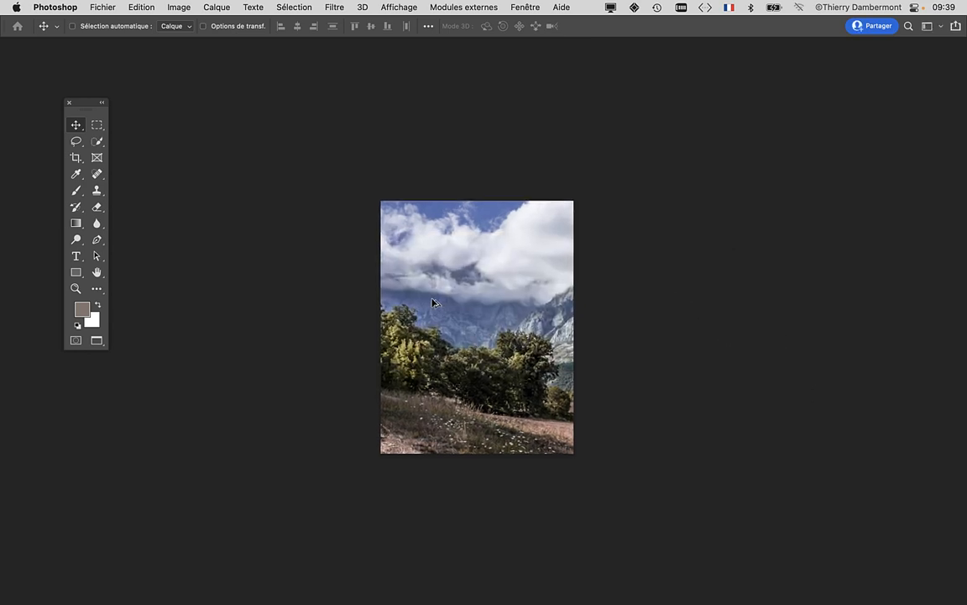